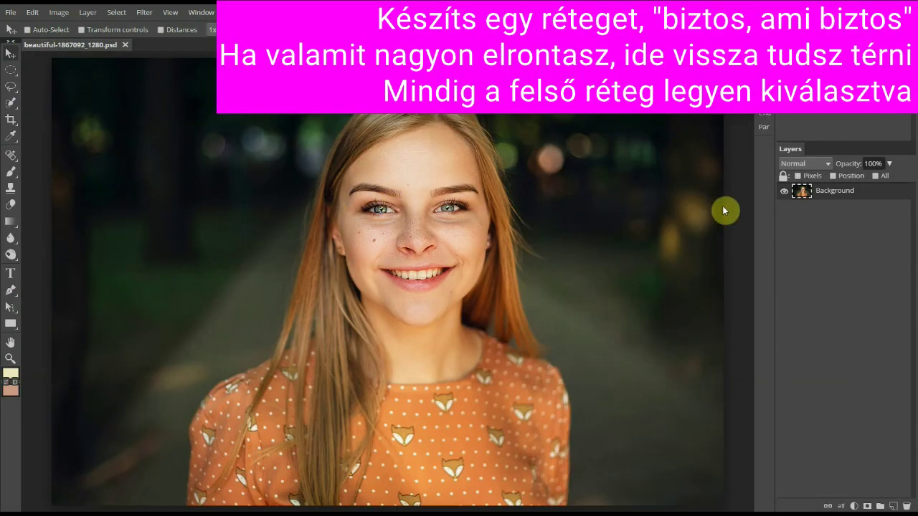
# Duplicate the Background layer so the original stays untouched beneath the working copy
pyautogui.rightClick(802, 200)
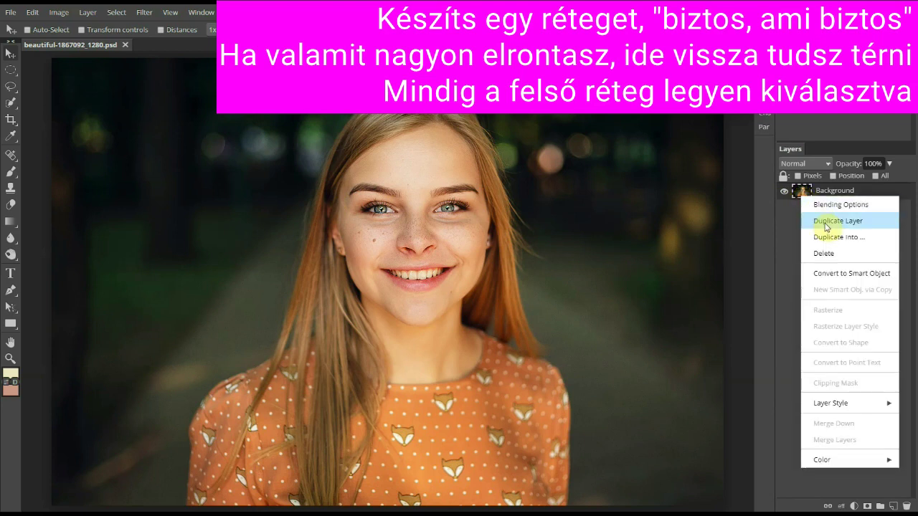
pyautogui.click(826, 227)
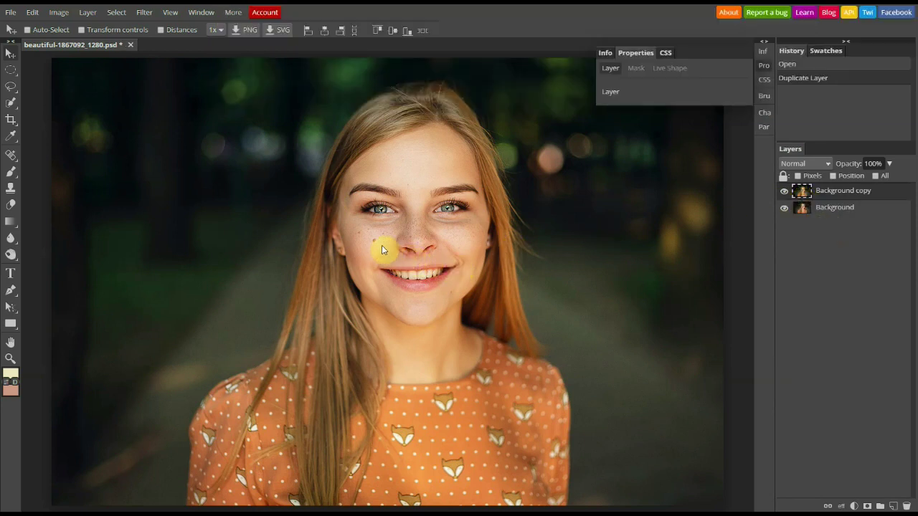
# Set up the Spot Healing Brush with a soft round tip at 14 px size and 0% hardness
pyautogui.scroll(3, 380, 242)
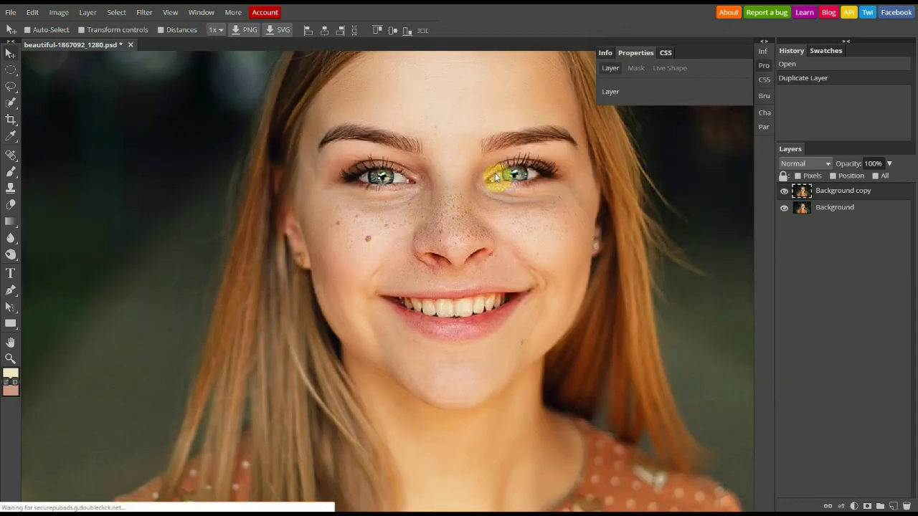
pyautogui.scroll(2, 494, 173)
pyautogui.rightClick(11, 154)
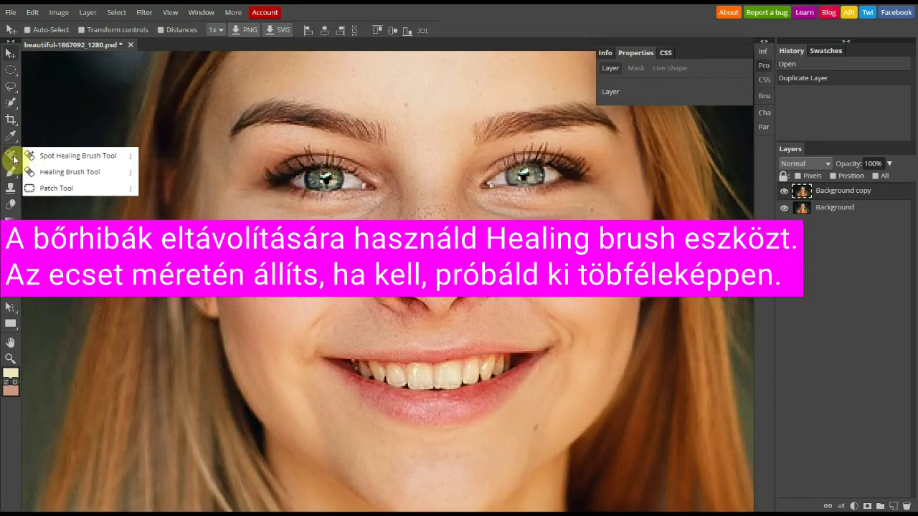
pyautogui.click(36, 153)
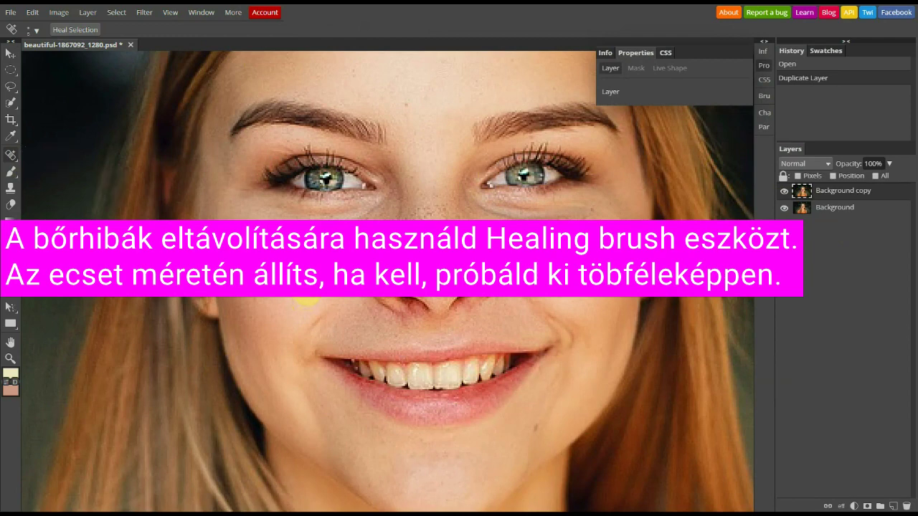
pyautogui.click(32, 30)
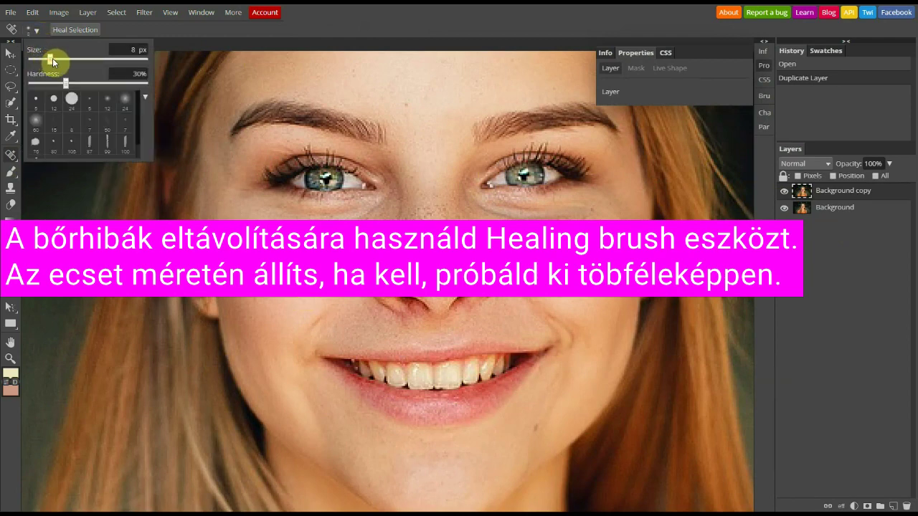
pyautogui.click(36, 127)
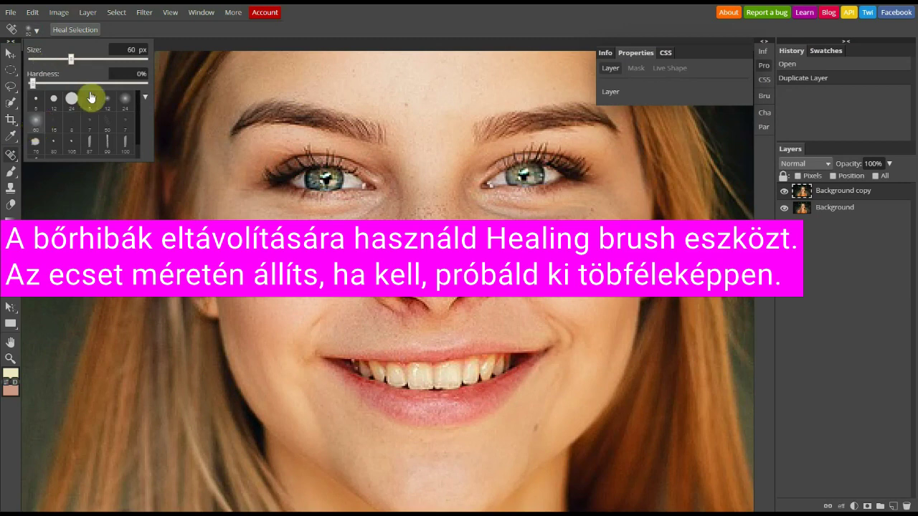
pyautogui.moveTo(71, 59); pyautogui.dragTo(60, 61)
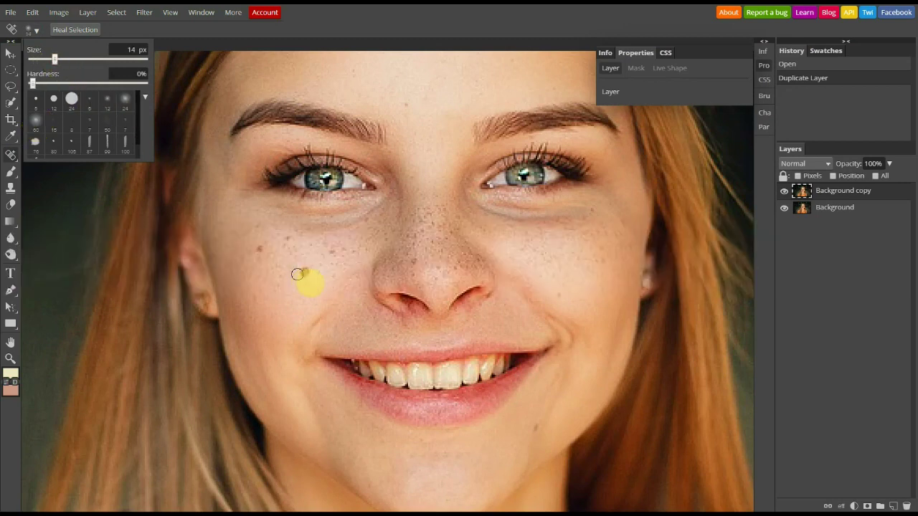
# Heal the largest moles on the image's left cheek and compare with the original by toggling the Background copy layer's visibility
pyautogui.click(298, 270)
pyautogui.click(293, 268)
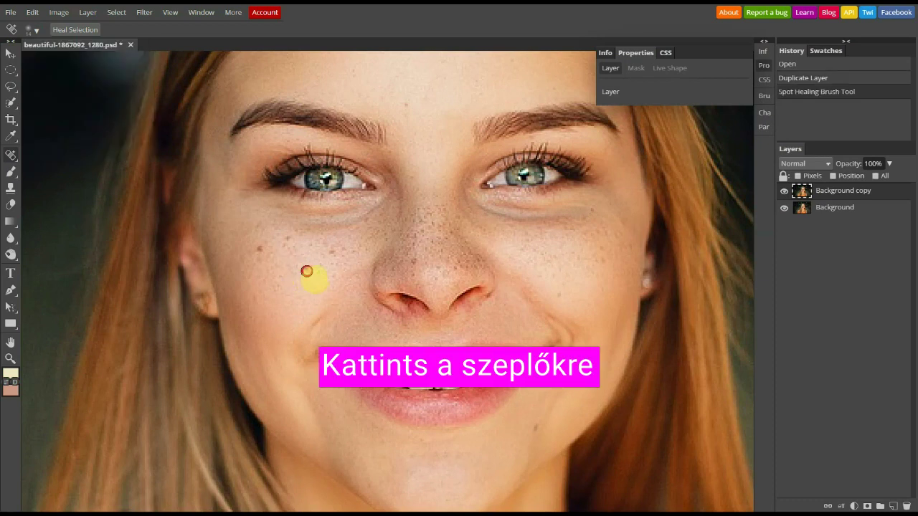
pyautogui.click(305, 272)
pyautogui.click(260, 249)
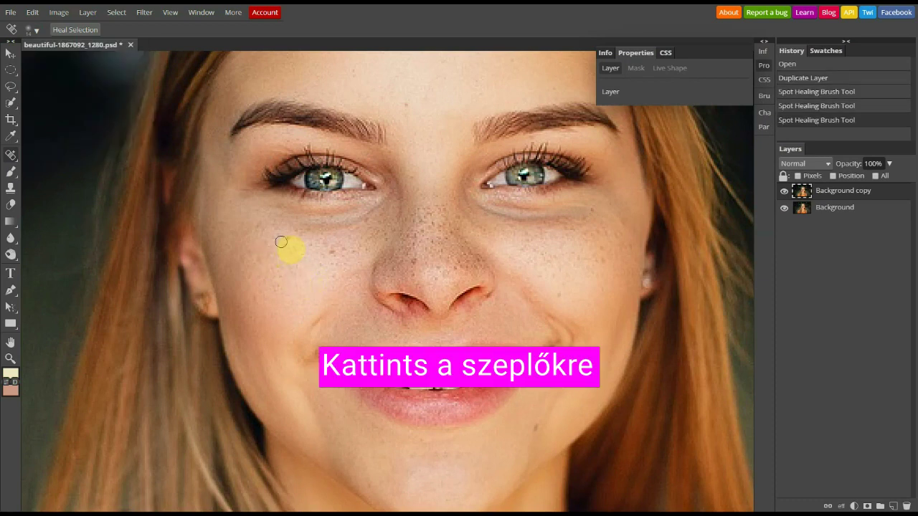
pyautogui.click(784, 192)
pyautogui.click(783, 192)
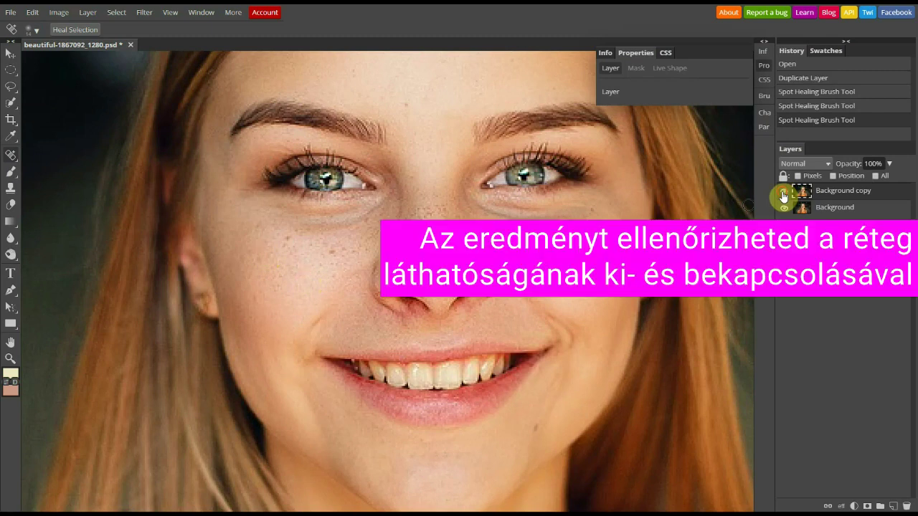
# Heal the remaining dark spots on the image's left cheek, under the eye and beside the nose
pyautogui.click(290, 239)
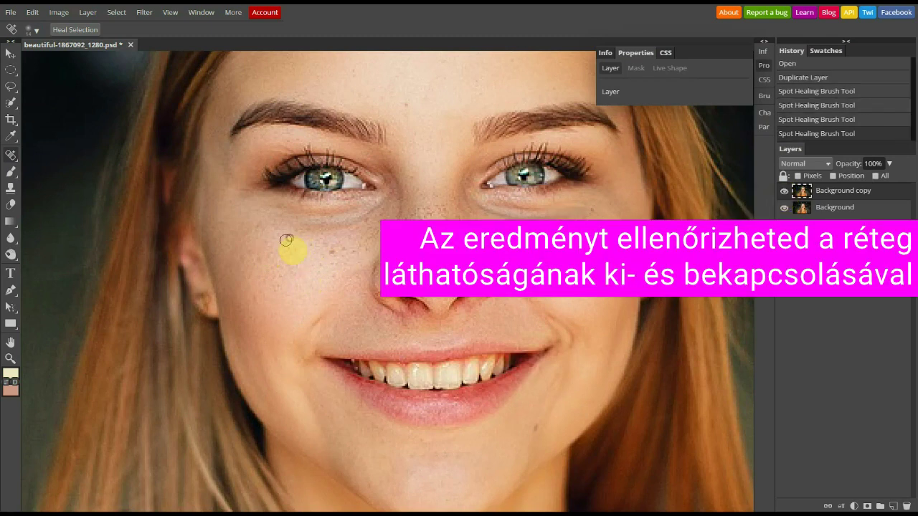
pyautogui.click(283, 245)
pyautogui.click(332, 252)
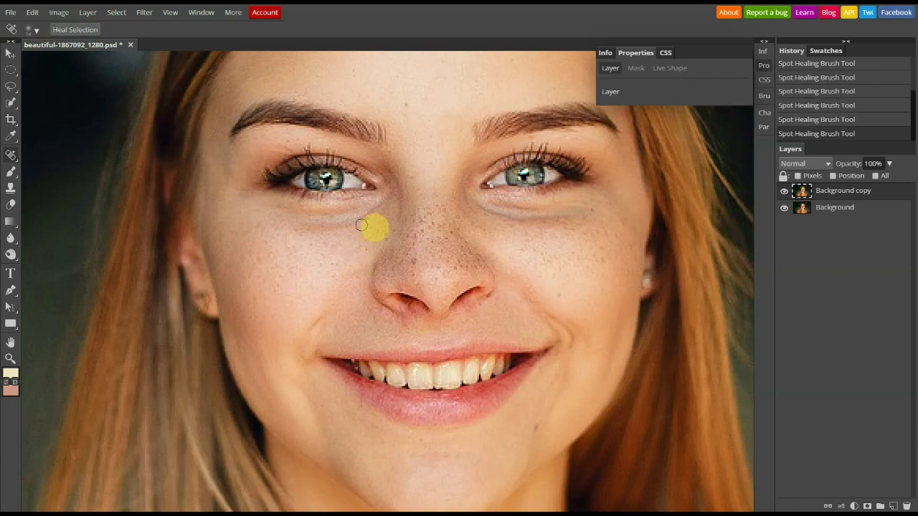
pyautogui.click(375, 275)
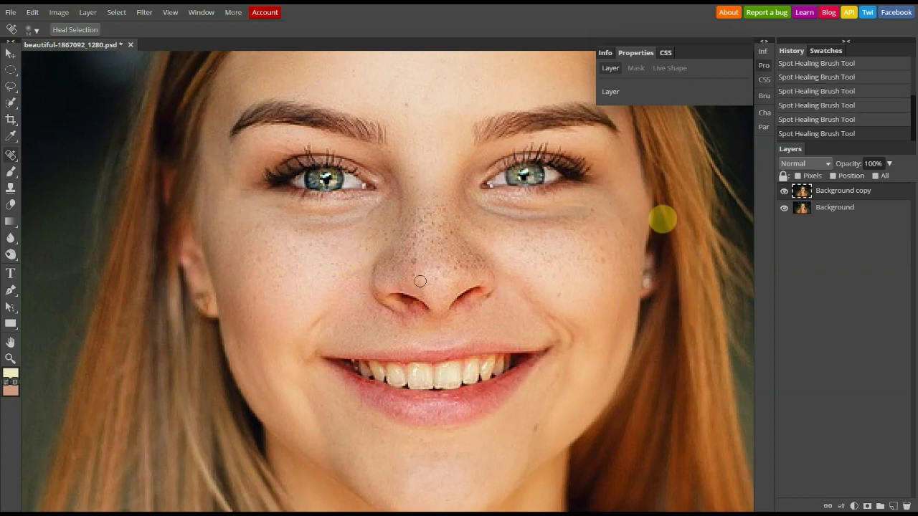
pyautogui.hotkey('ctrl', '-')
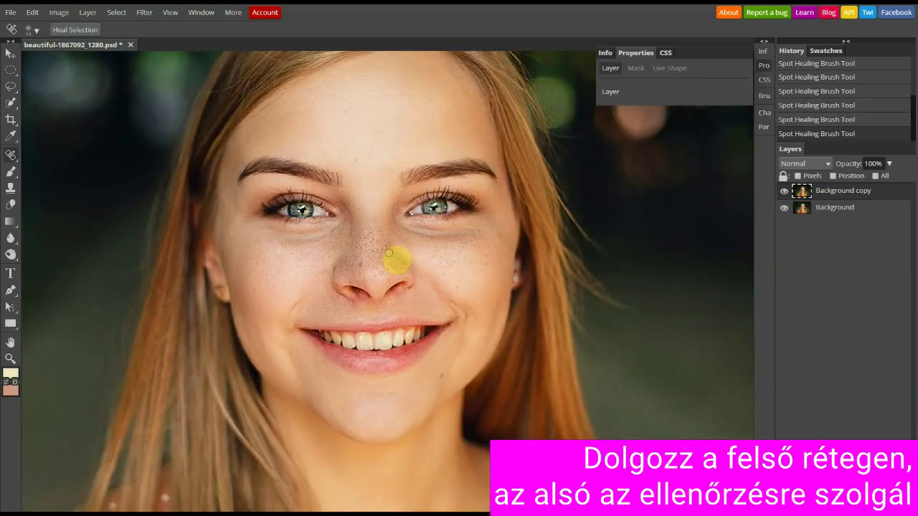
pyautogui.scroll(2, 363, 264)
pyautogui.scroll(1, 364, 264)
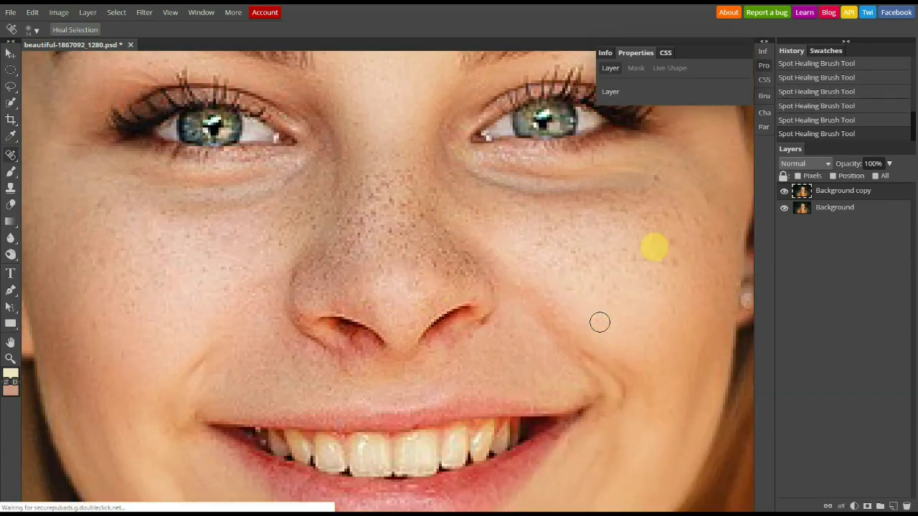
pyautogui.scroll(-2, 487, 252)
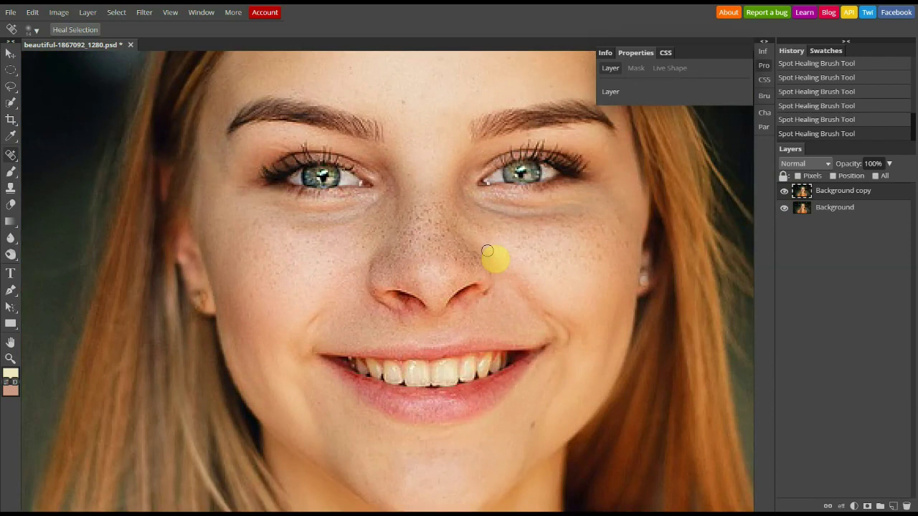
# Heal the blemishes on the forehead, reducing the Spot Healing Brush size to 4 px for the small ones
pyautogui.click(33, 29)
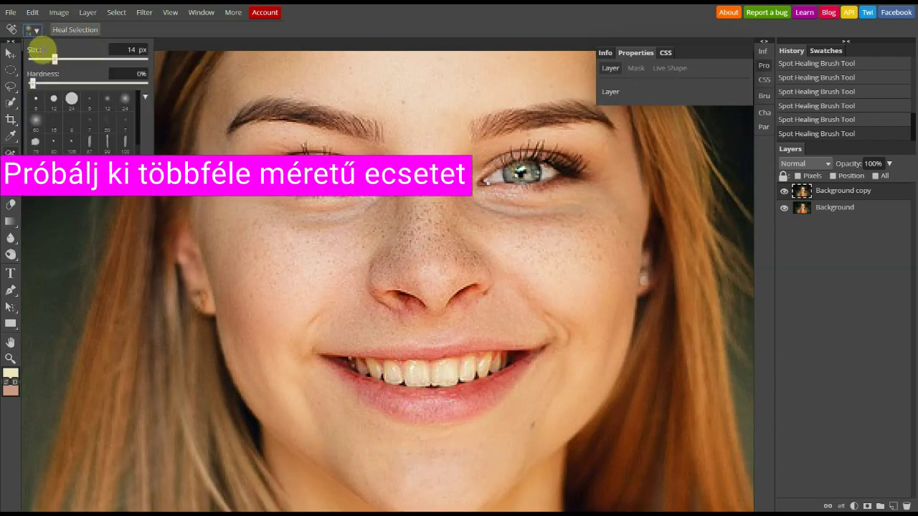
pyautogui.click(403, 102)
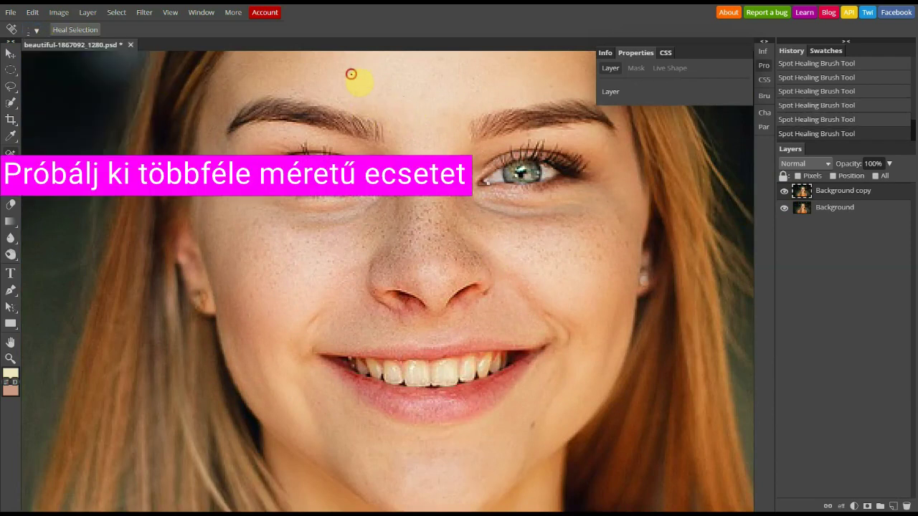
pyautogui.click(33, 29)
pyautogui.moveTo(54, 57); pyautogui.dragTo(41, 58)
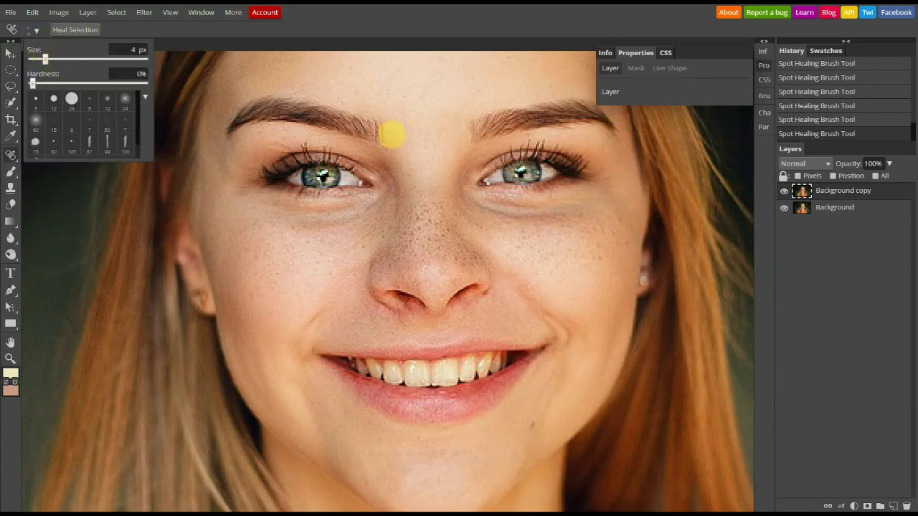
pyautogui.click(355, 74)
# Heal the mole below the corner of the mouth and the small blemishes on the chin
pyautogui.scroll(-2, 396, 146)
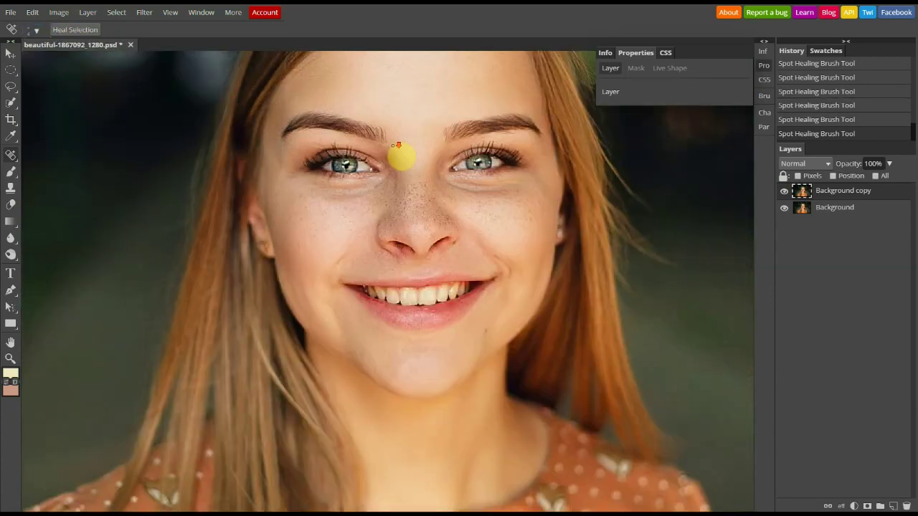
pyautogui.scroll(4, 502, 334)
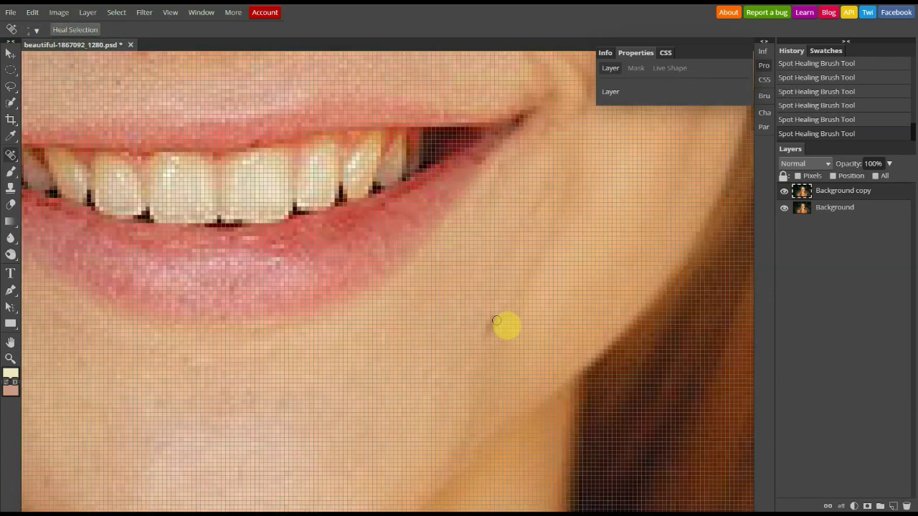
pyautogui.scroll(-4, 485, 339)
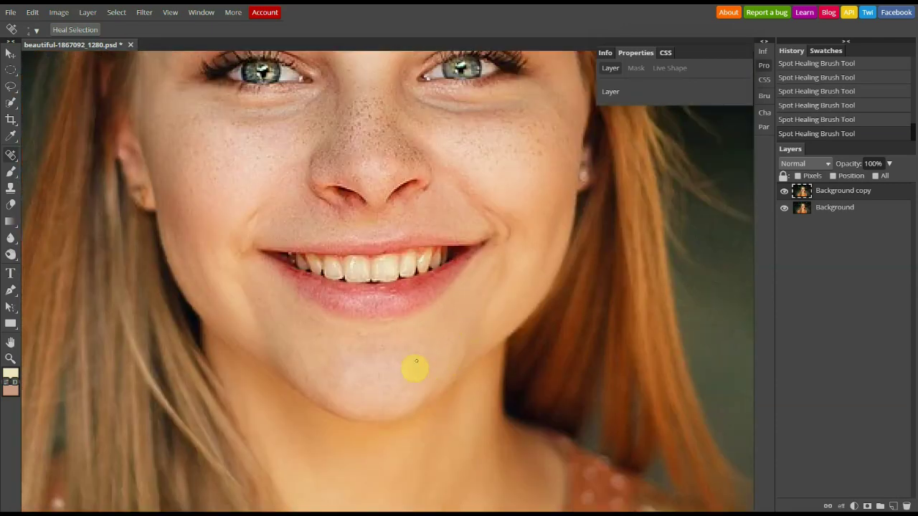
pyautogui.moveTo(383, 346); pyautogui.dragTo(385, 396)
pyautogui.scroll(-4, 393, 362)
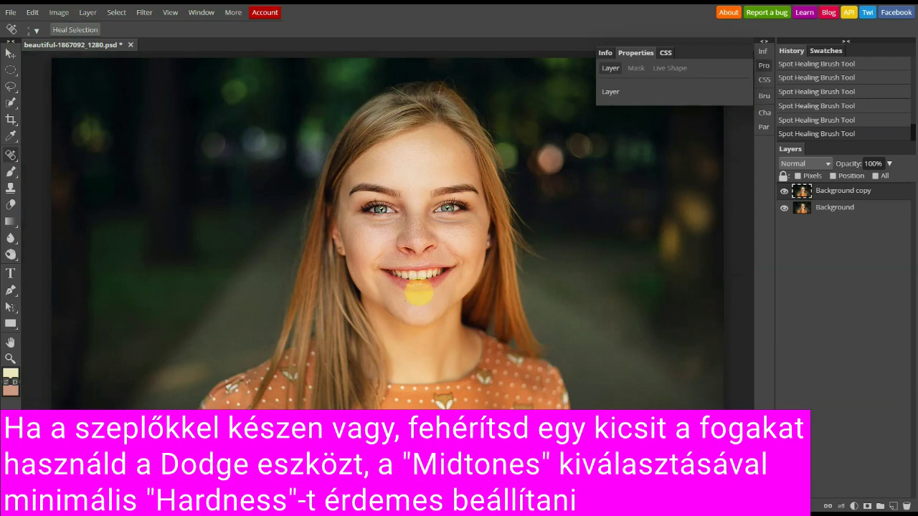
# Set up the Dodge tool with the Midtones range and a soft round brush for the teeth
pyautogui.scroll(4, 420, 286)
pyautogui.rightClick(11, 156)
pyautogui.rightClick(11, 221)
pyautogui.rightClick(11, 237)
pyautogui.rightClick(11, 255)
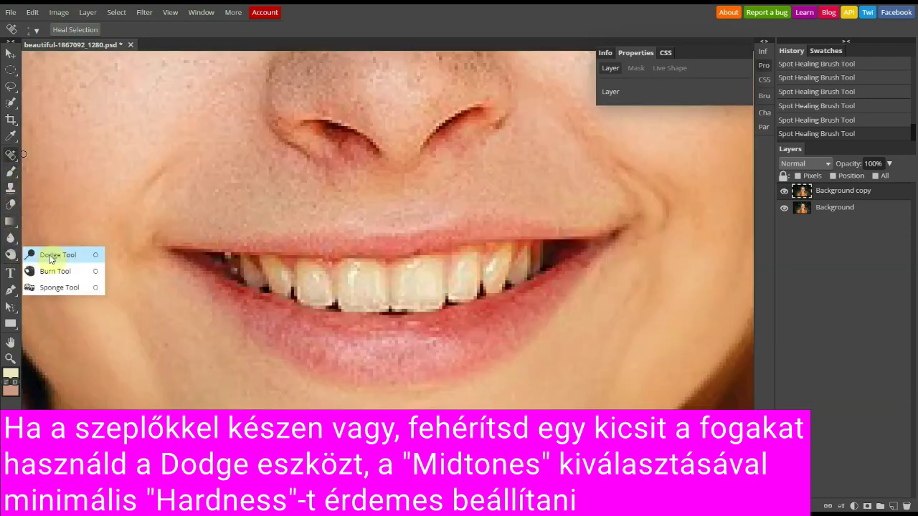
pyautogui.click(50, 258)
pyautogui.click(110, 31)
pyautogui.click(105, 52)
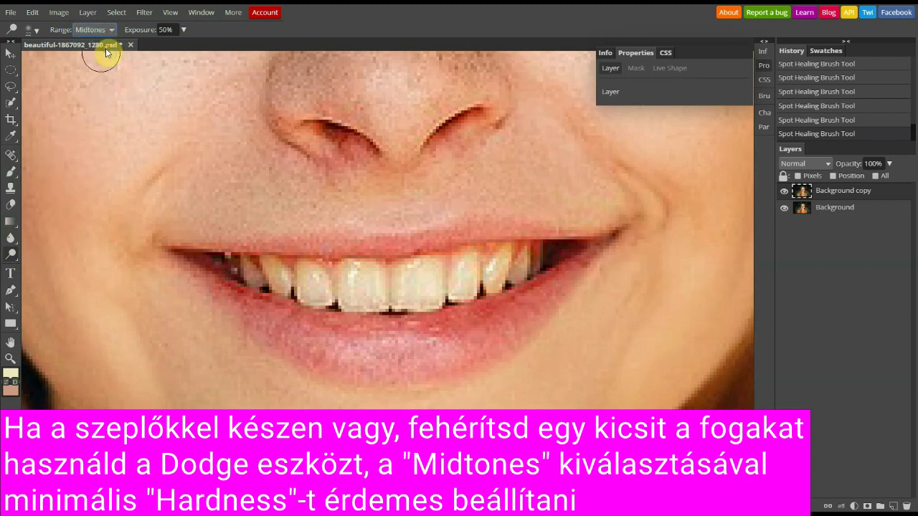
pyautogui.click(34, 30)
pyautogui.click(40, 122)
# Whiten the upper teeth one by one with the Dodge tool at 50% exposure
pyautogui.moveTo(180, 208)
pyautogui.mouseDown()
pyautogui.moveTo(263, 258)
pyautogui.moveTo(272, 273)
pyautogui.moveTo(262, 273)
pyautogui.mouseUp()
pyautogui.click(255, 272)
pyautogui.click(267, 275)
pyautogui.click(301, 278)
pyautogui.click(316, 279)
pyautogui.click(286, 279)
pyautogui.click(348, 289)
pyautogui.click(389, 290)
pyautogui.click(405, 290)
pyautogui.click(428, 291)
pyautogui.click(464, 281)
pyautogui.click(496, 273)
pyautogui.click(531, 262)
pyautogui.click(542, 267)
pyautogui.click(369, 282)
pyautogui.click(266, 280)
pyautogui.click(256, 266)
pyautogui.click(255, 275)
pyautogui.click(364, 310)
pyautogui.click(361, 311)
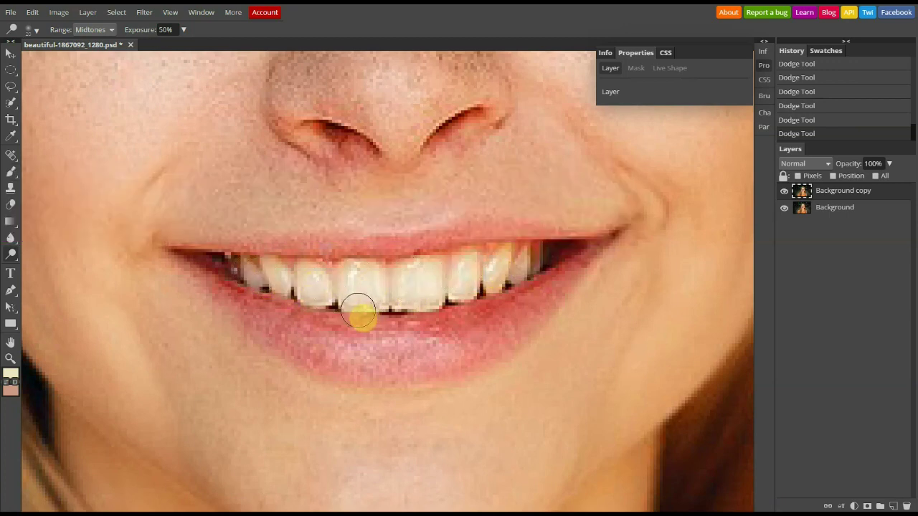
pyautogui.scroll(-1, 355, 311)
pyautogui.scroll(-1, 355, 310)
pyautogui.scroll(-1, 427, 308)
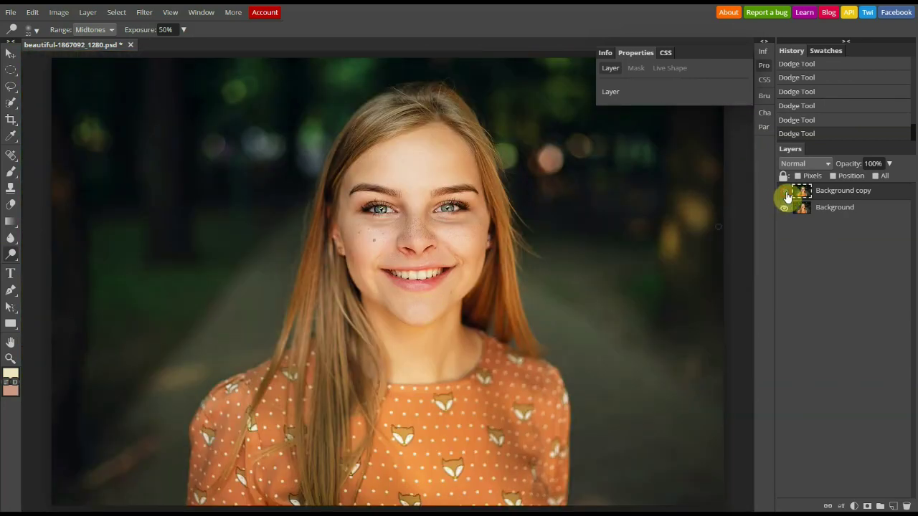
# Lighten the darker outer teeth near both corners of the mouth with further Dodge strokes
pyautogui.scroll(3, 397, 297)
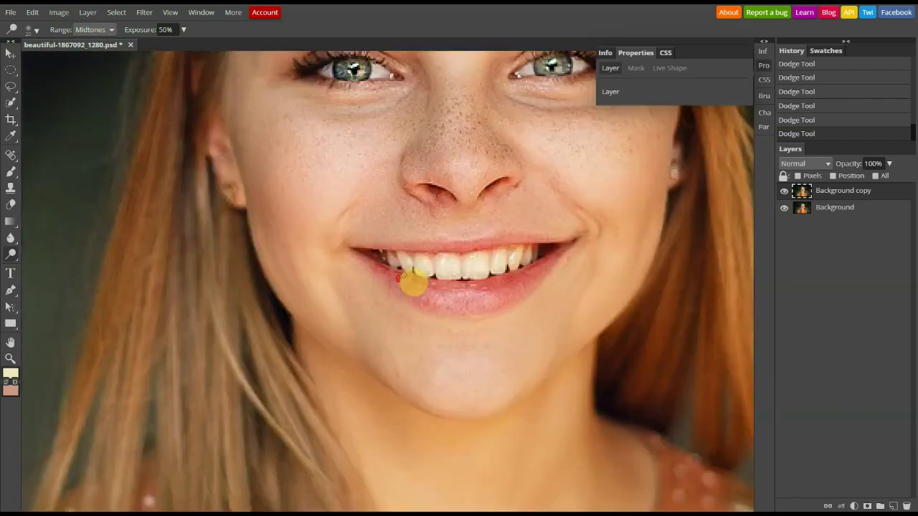
pyautogui.moveTo(407, 256); pyautogui.dragTo(368, 256)
pyautogui.click(373, 262)
pyautogui.click(631, 262)
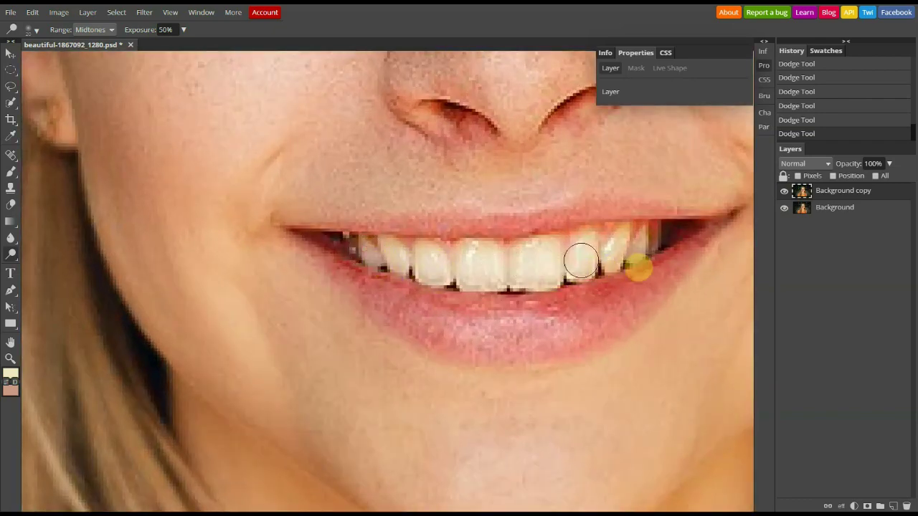
pyautogui.click(649, 246)
pyautogui.moveTo(654, 247); pyautogui.dragTo(655, 246)
pyautogui.moveTo(431, 258); pyautogui.dragTo(366, 251)
pyautogui.scroll(-4, 452, 273)
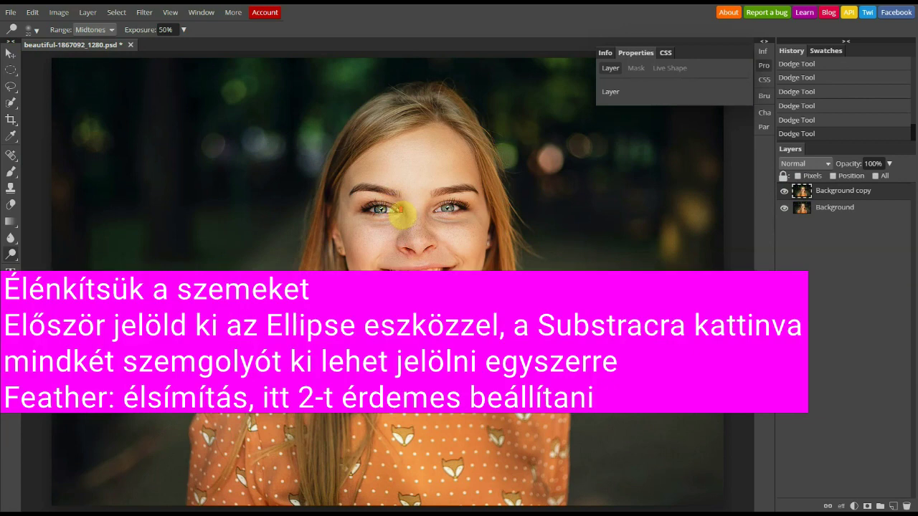
# Draw an elliptical selection around the iris of the image's left eye and set the selection feather to 1 px
pyautogui.scroll(3, 399, 206)
pyautogui.scroll(1, 315, 248)
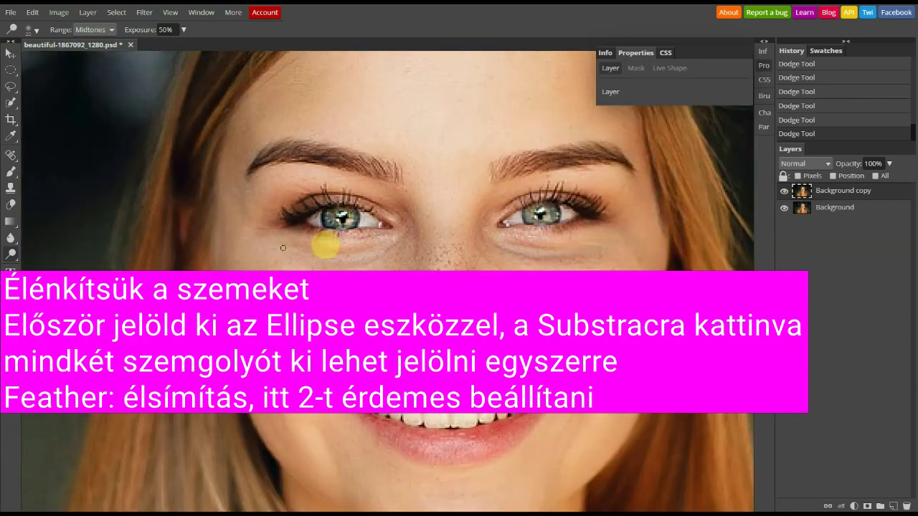
pyautogui.scroll(2, 480, 187)
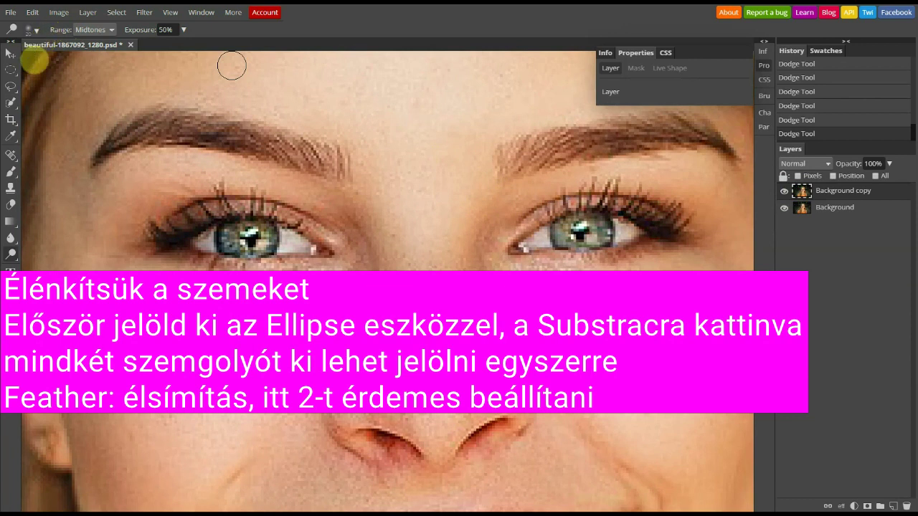
pyautogui.click(11, 70)
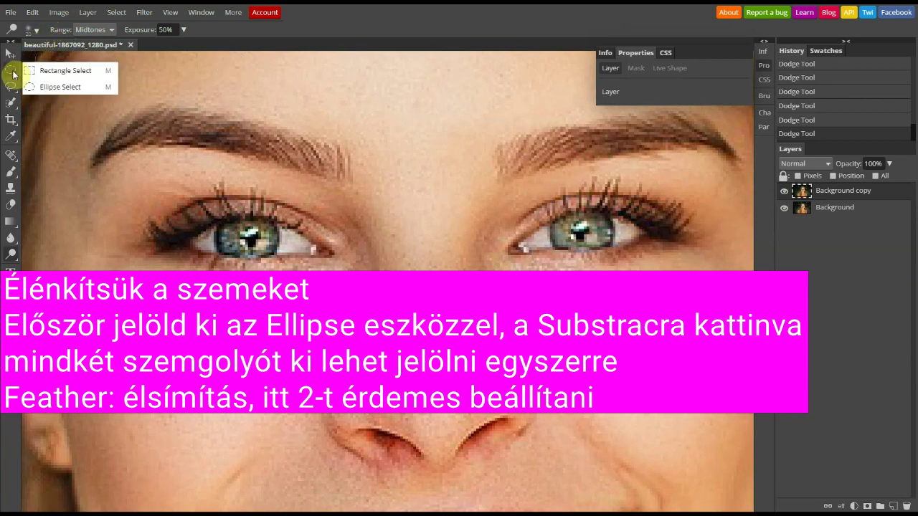
pyautogui.click(57, 87)
pyautogui.moveTo(215, 216); pyautogui.dragTo(277, 257)
pyautogui.click(125, 30)
pyautogui.write('1')
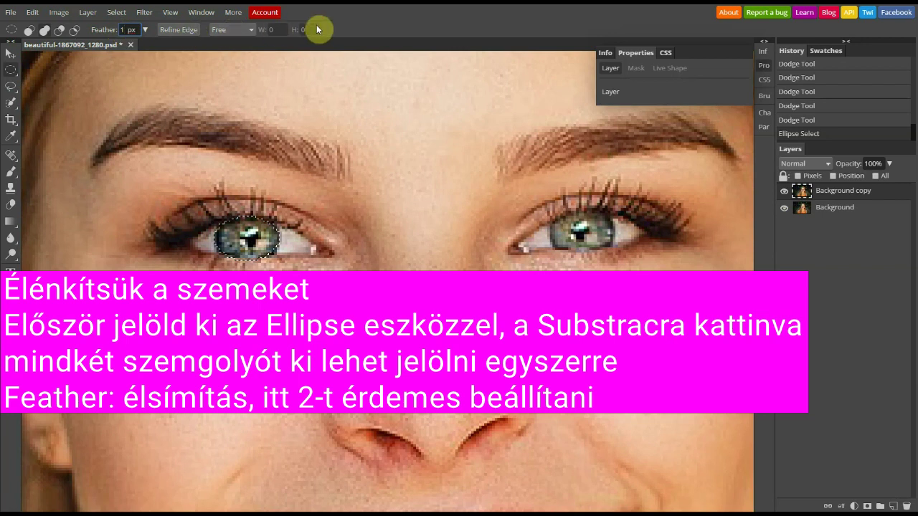
# Add an elliptical selection around the iris of the image's right eye and set the selection feather to 2 px
pyautogui.click(45, 30)
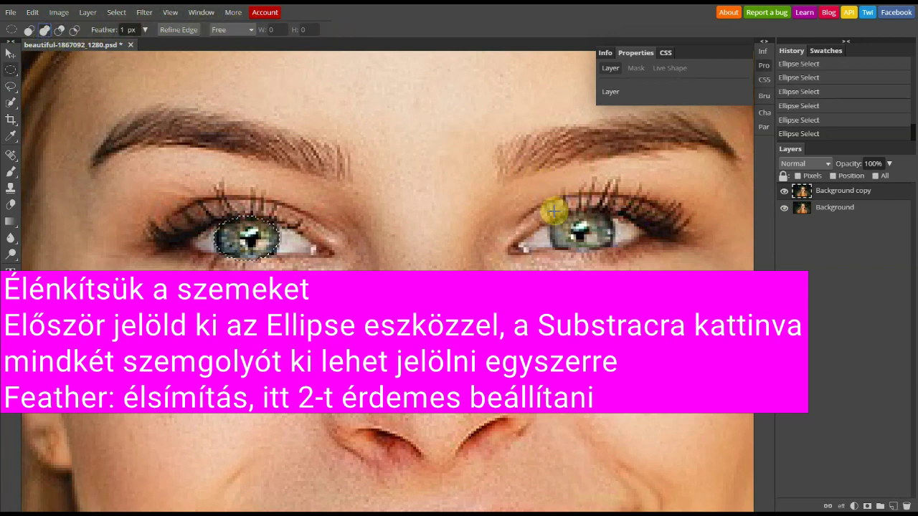
pyautogui.moveTo(553, 210); pyautogui.dragTo(614, 253)
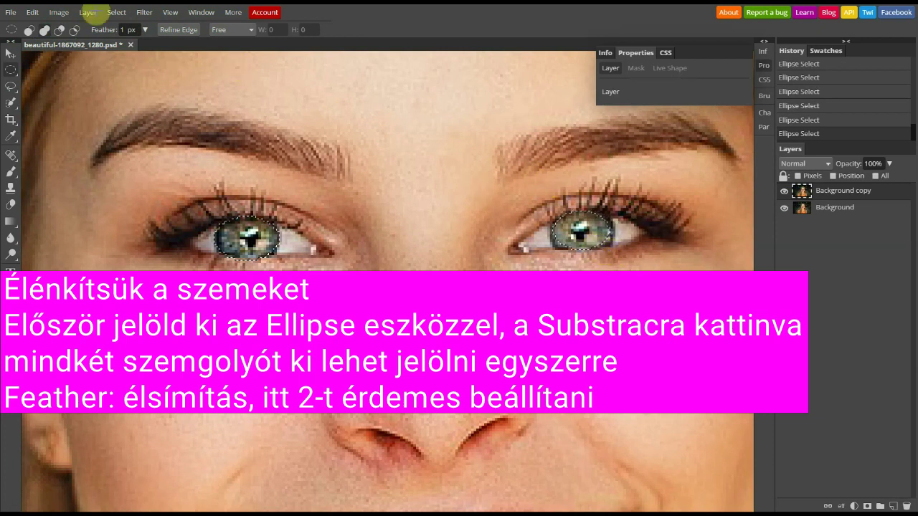
pyautogui.doubleClick(124, 29)
pyautogui.write('2')
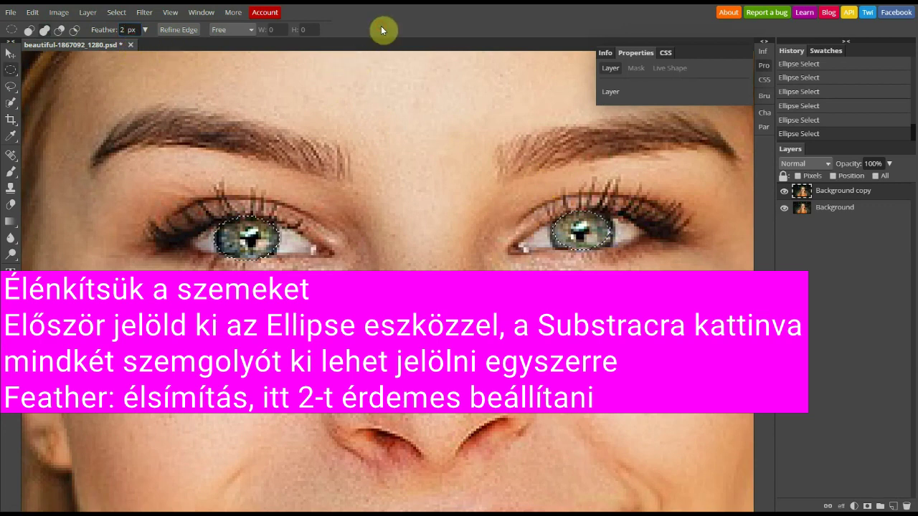
# Add a Levels adjustment layer for the selected irises, clip it to the retouched layer below and clear the selection
pyautogui.click(854, 506)
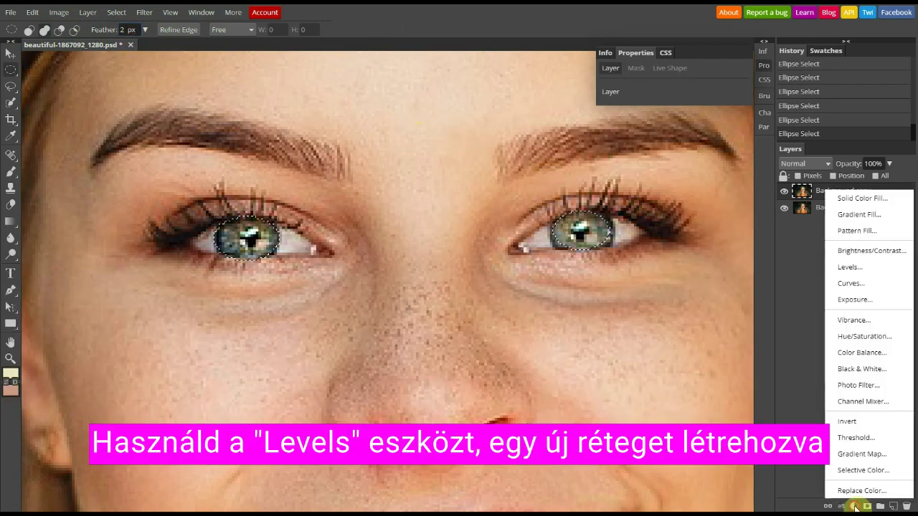
pyautogui.click(881, 271)
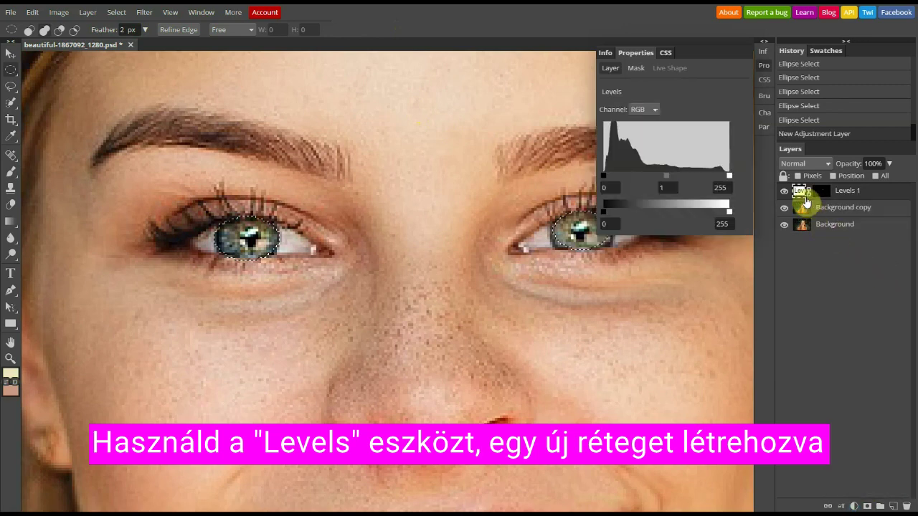
pyautogui.rightClick(803, 197)
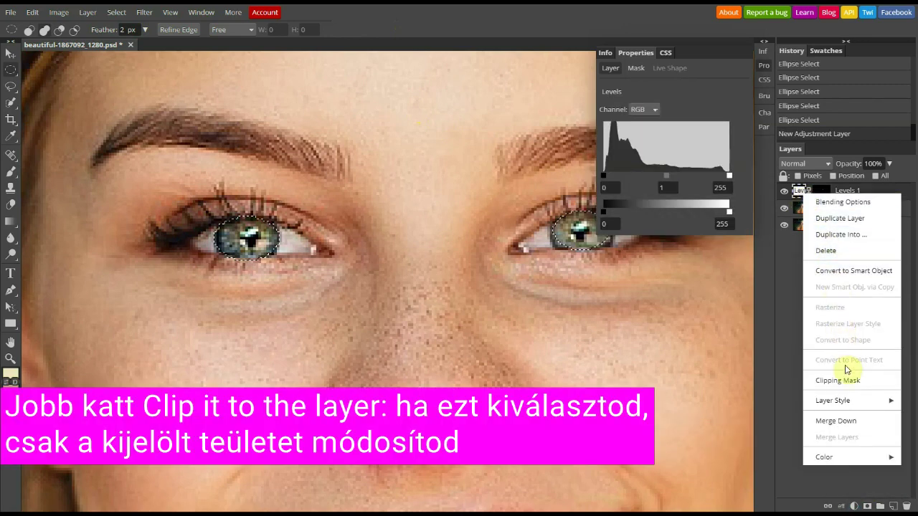
pyautogui.click(846, 379)
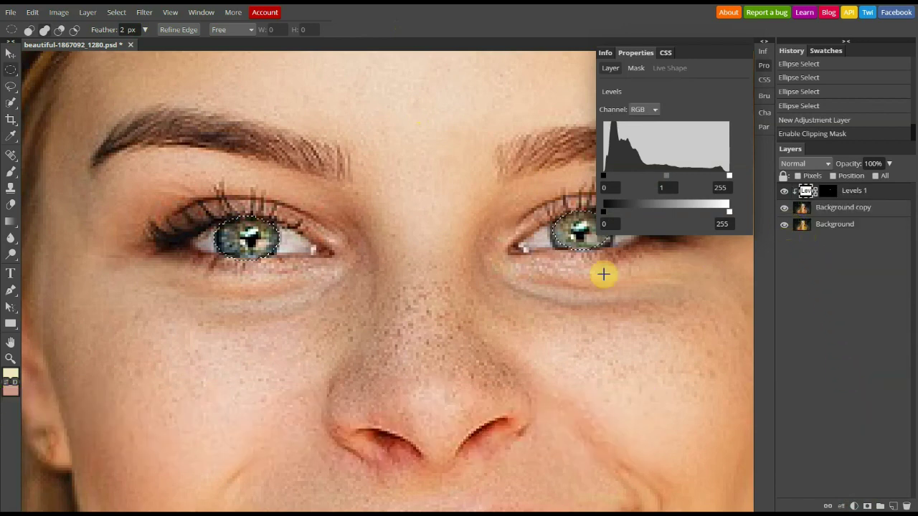
pyautogui.click(112, 13)
pyautogui.click(118, 41)
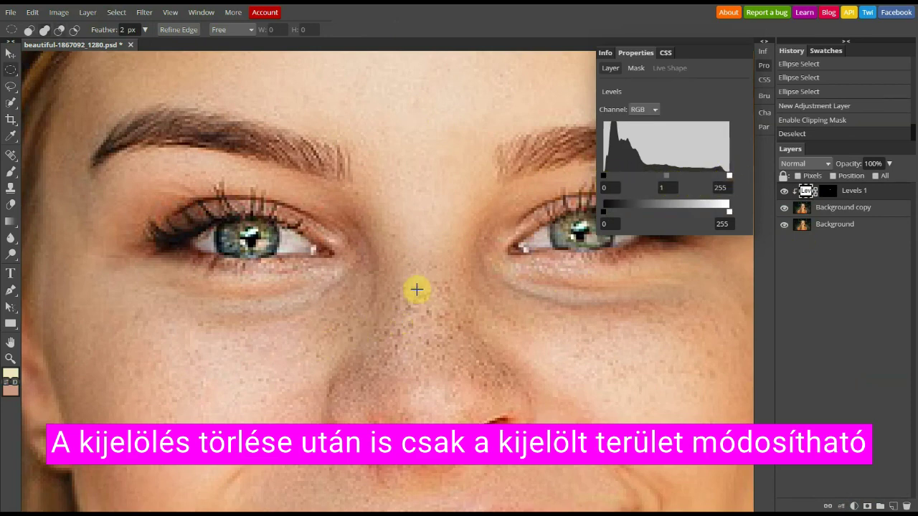
# Set the Levels input black point to 8 and the midtone value to 0.91 to deepen the irises
pyautogui.scroll(-1, 377, 302)
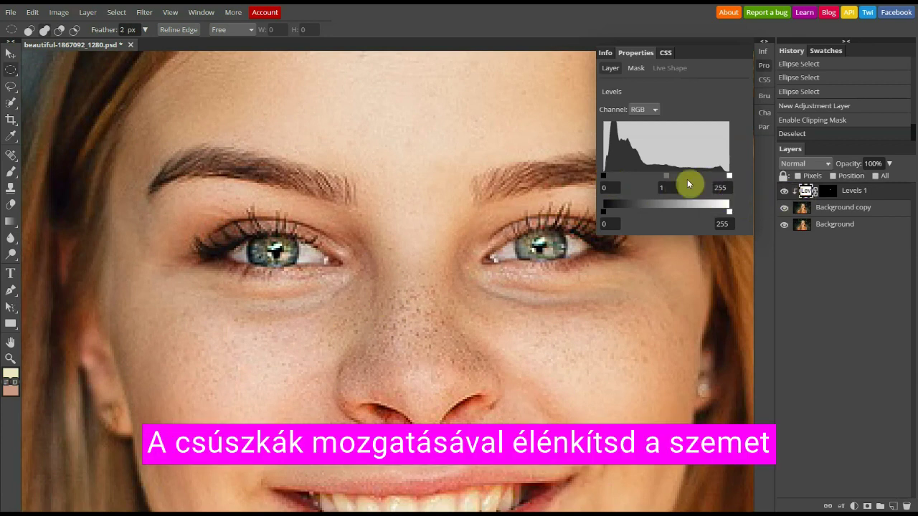
pyautogui.moveTo(604, 176)
pyautogui.mouseDown()
pyautogui.moveTo(656, 180)
pyautogui.moveTo(607, 185)
pyautogui.mouseUp()
pyautogui.moveTo(718, 174); pyautogui.dragTo(728, 178)
pyautogui.moveTo(669, 176); pyautogui.dragTo(669, 177)
pyautogui.scroll(-5, 471, 250)
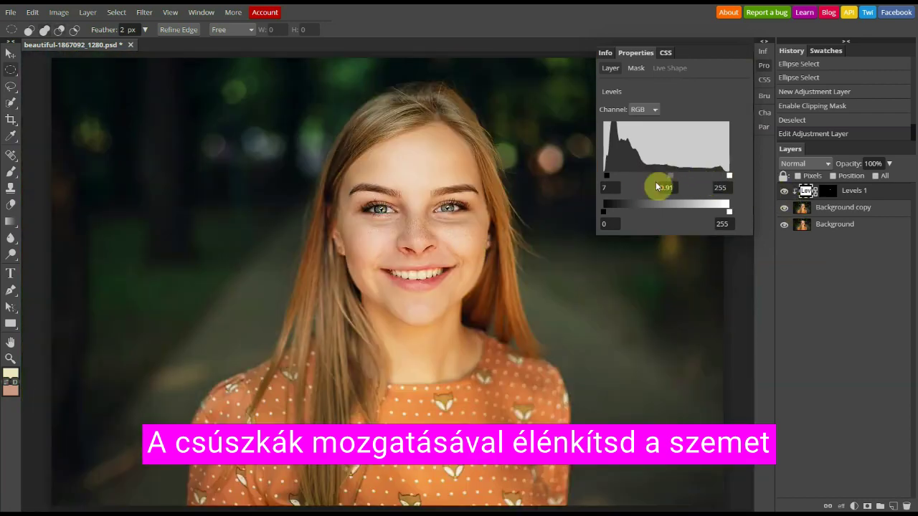
pyautogui.moveTo(610, 175); pyautogui.dragTo(615, 178)
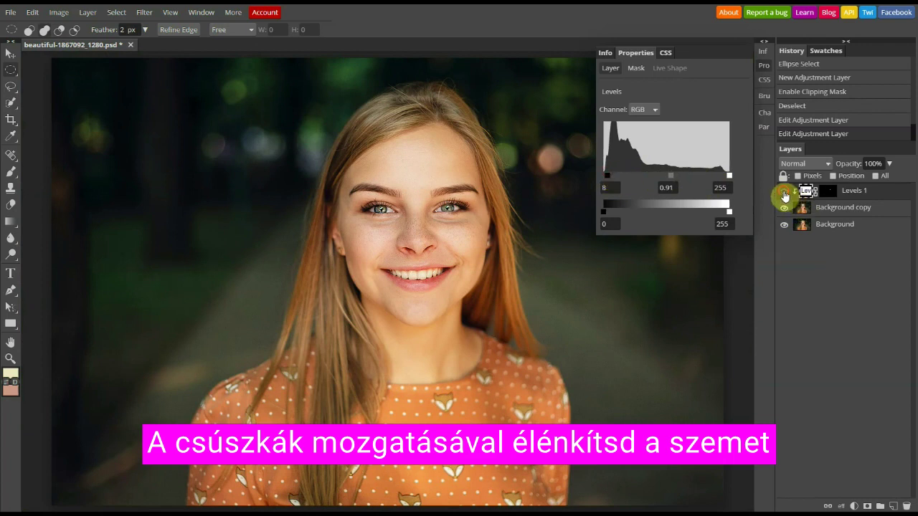
# Fine-tune the Levels midtone value to 0.84 and compare the portrait with the retouching layers hidden and shown
pyautogui.moveTo(668, 175); pyautogui.dragTo(674, 175)
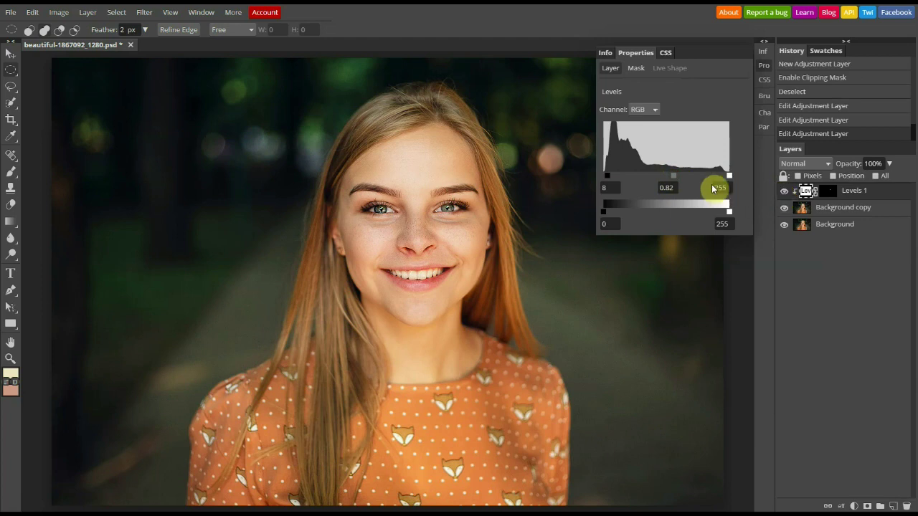
pyautogui.moveTo(672, 176); pyautogui.dragTo(667, 176)
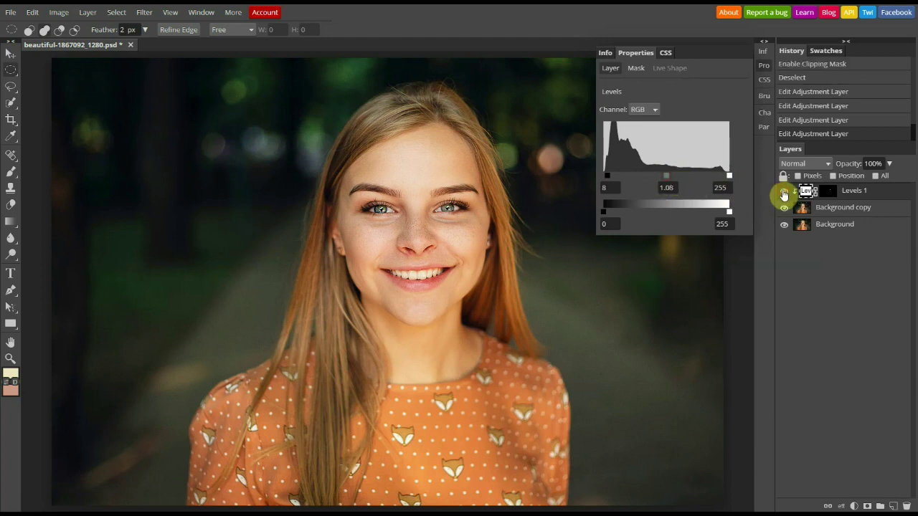
pyautogui.moveTo(666, 176); pyautogui.dragTo(669, 177)
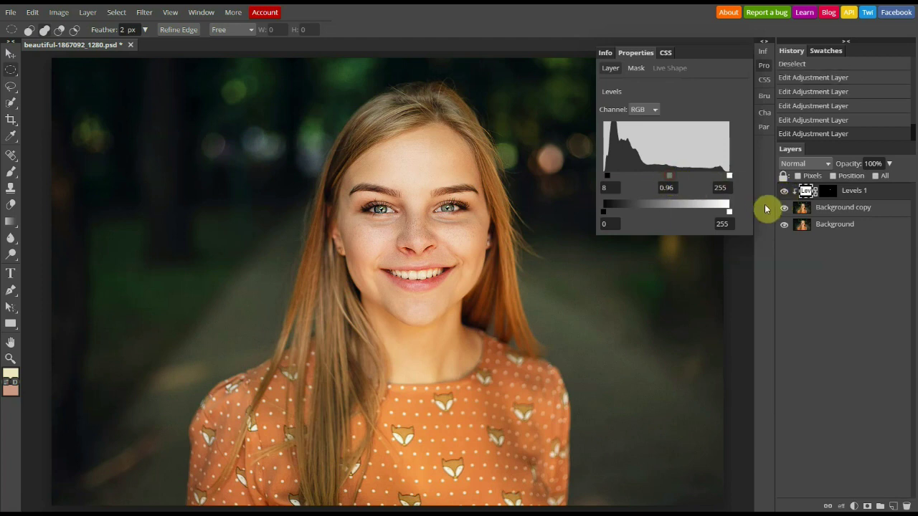
pyautogui.moveTo(669, 175); pyautogui.dragTo(672, 178)
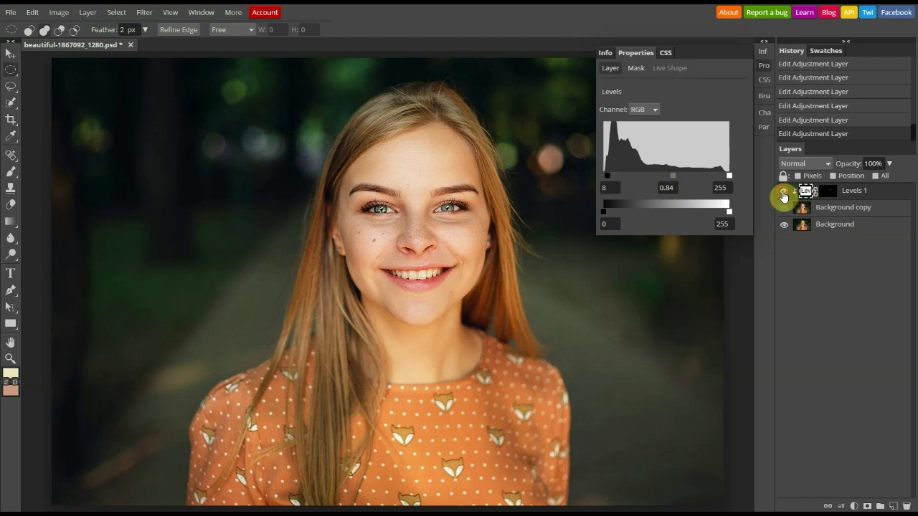
pyautogui.click(783, 192)
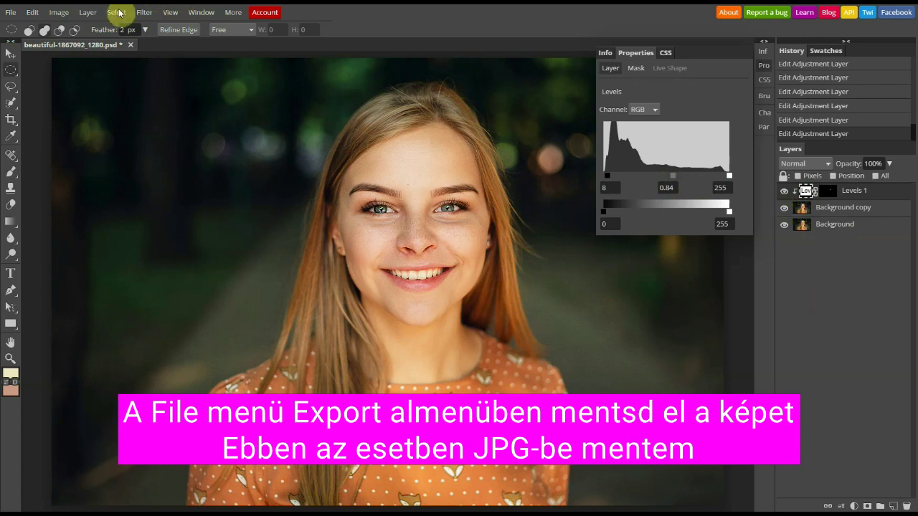
# Export the retouched portrait as a JPG of 1280 × 853 px at 70% quality and open the downloaded file
pyautogui.click(11, 13)
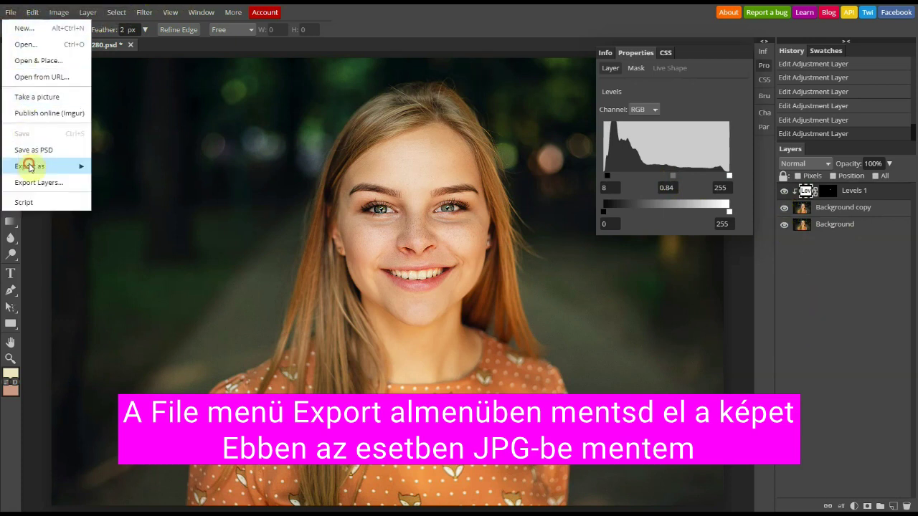
pyautogui.click(30, 167)
pyautogui.click(108, 184)
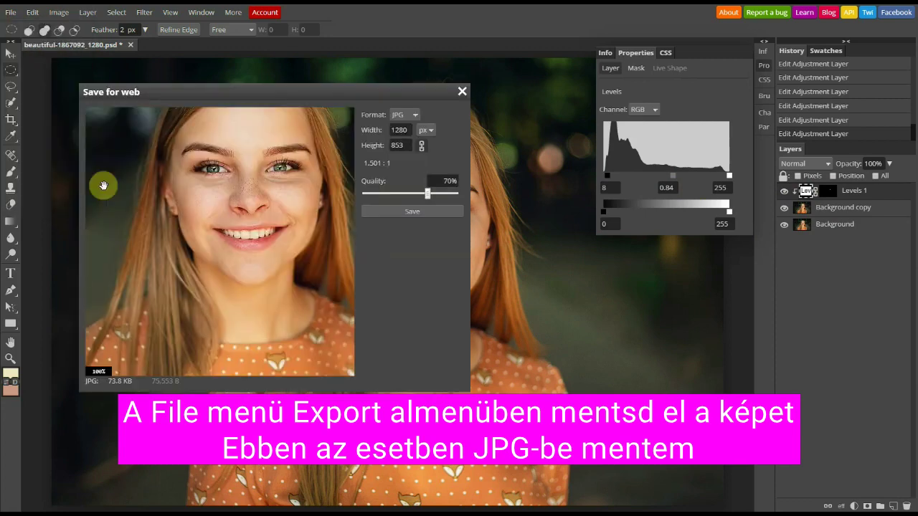
pyautogui.click(393, 212)
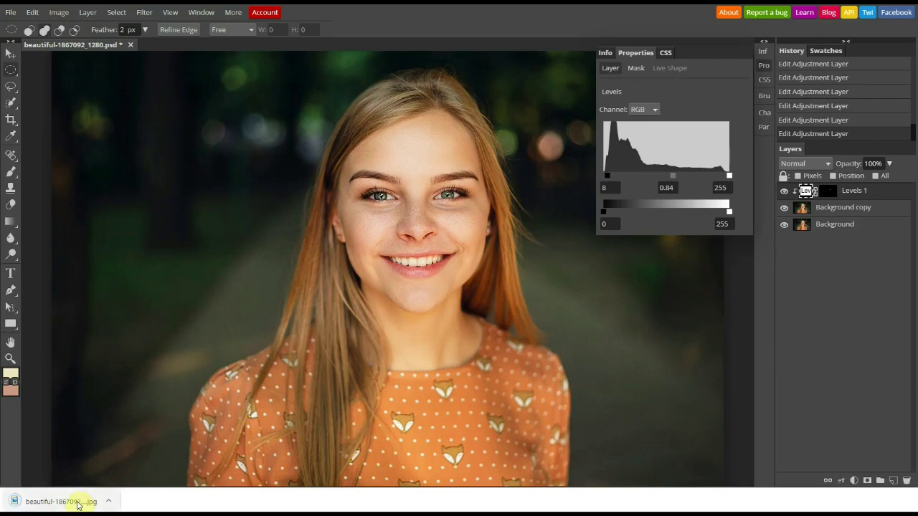
pyautogui.click(76, 500)
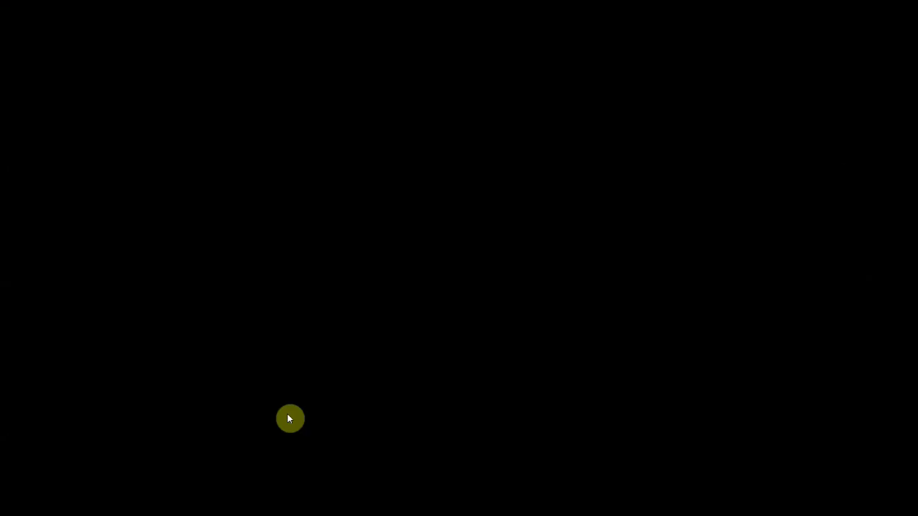